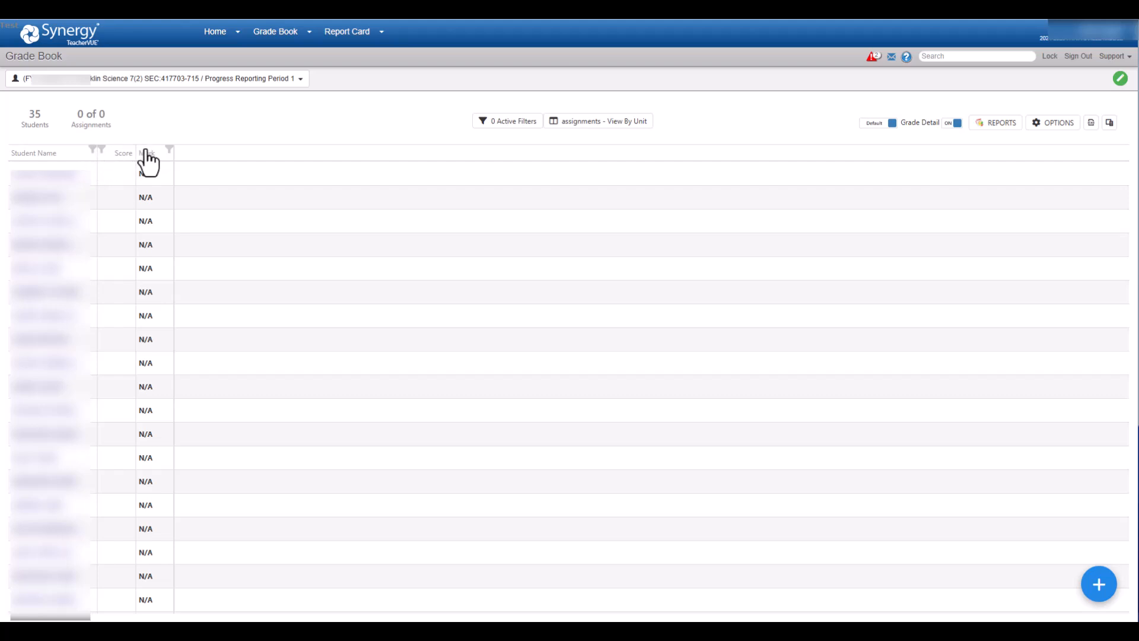
{"action": "left_click", "coordinate": [168, 148]}
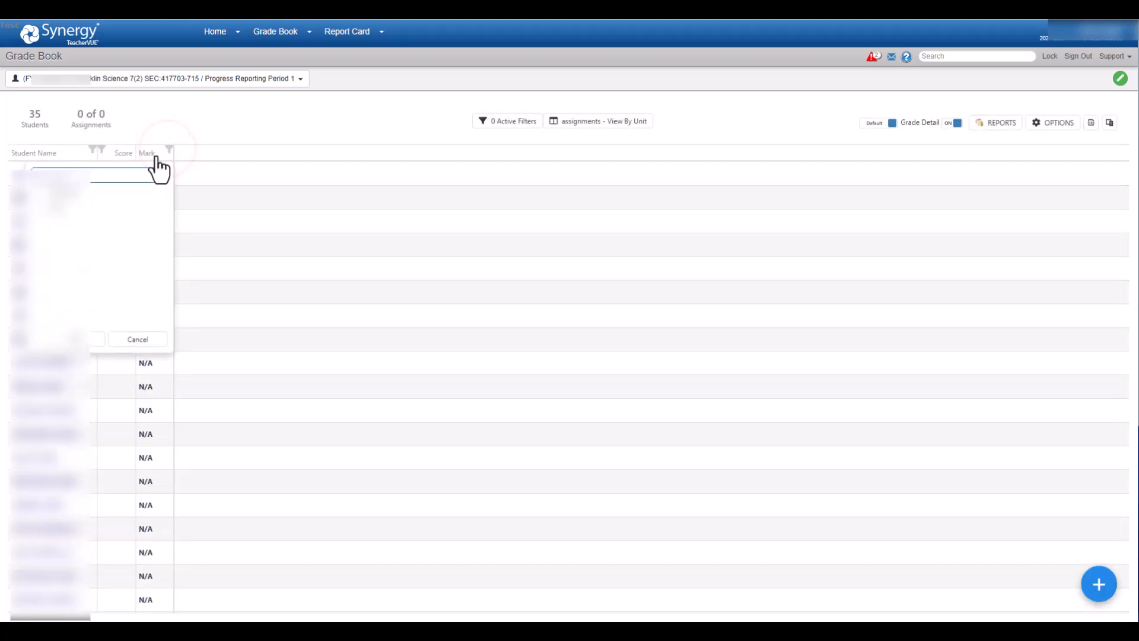
{"action": "left_click", "coordinate": [146, 334]}
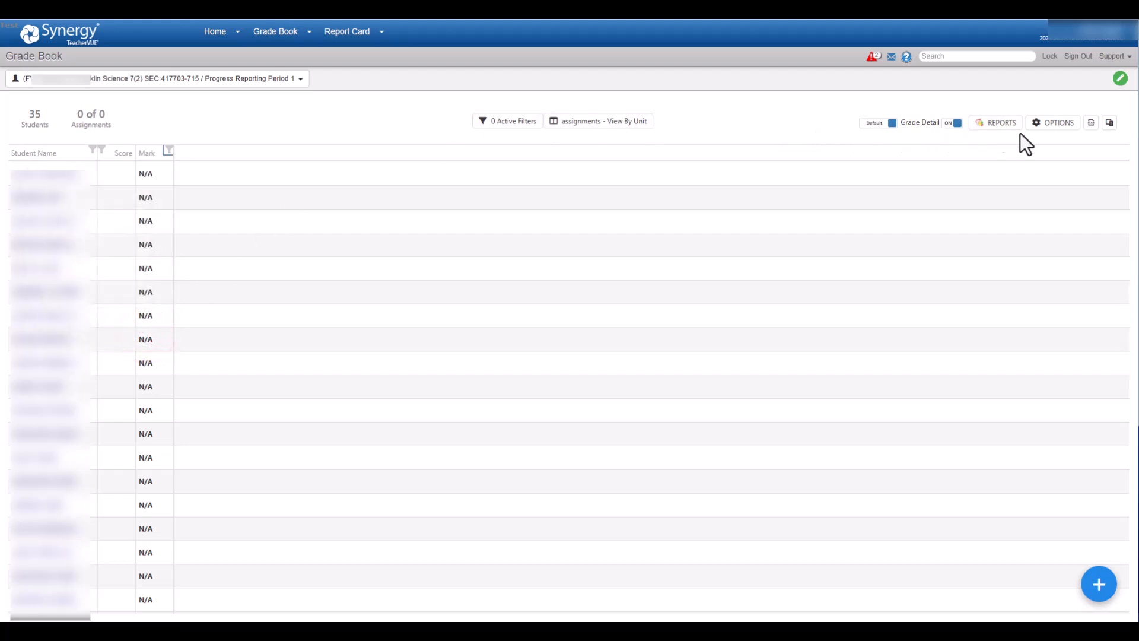
- Turn on Missing Counts in the grade book's grading options, and turn it off again
{"action": "left_click", "coordinate": [1055, 125]}
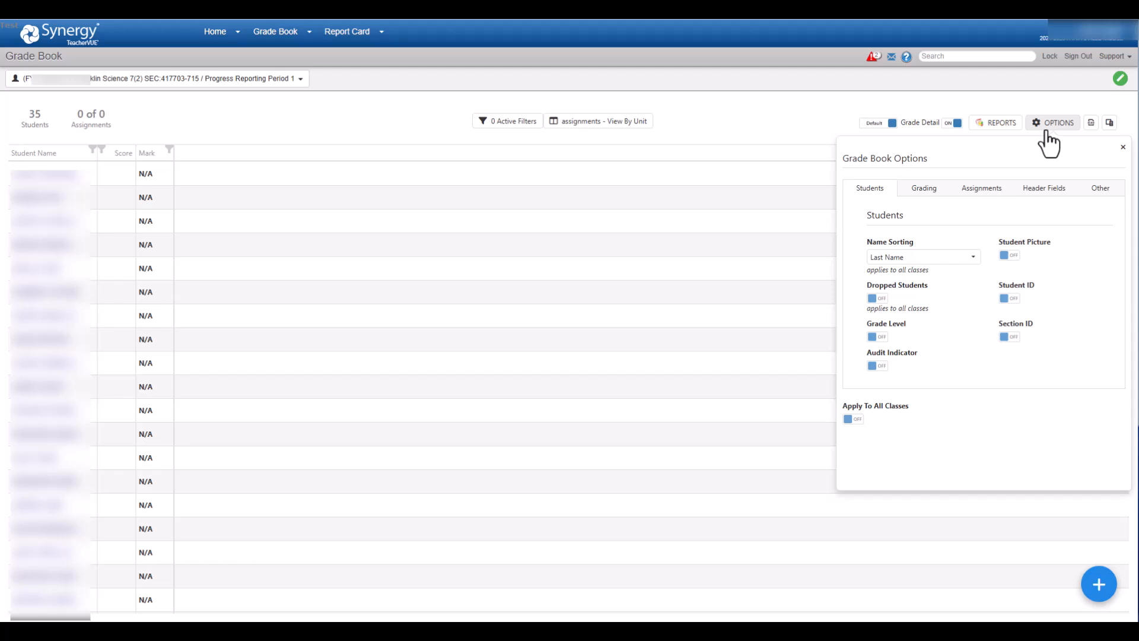
{"action": "left_click", "coordinate": [915, 196]}
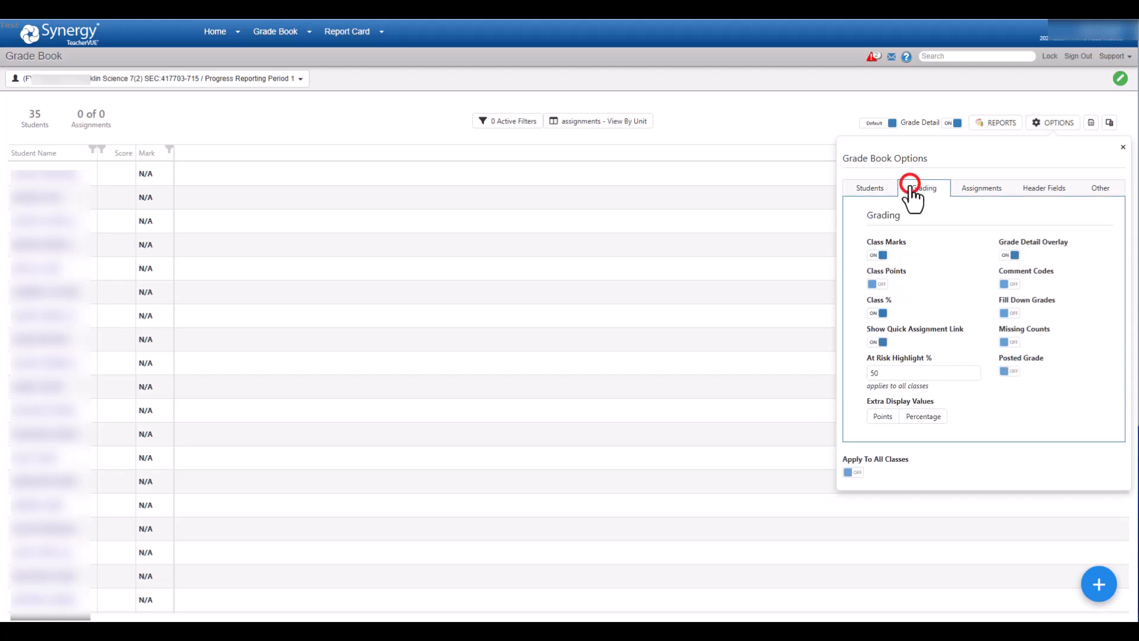
{"action": "left_click", "coordinate": [1006, 344]}
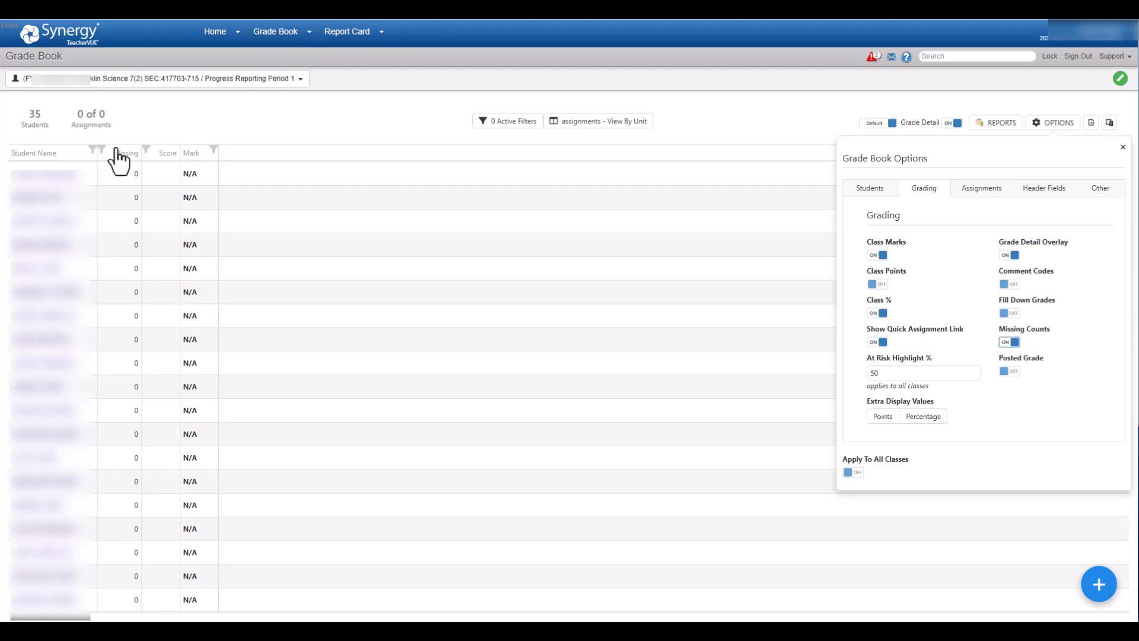
{"action": "left_click", "coordinate": [1006, 343]}
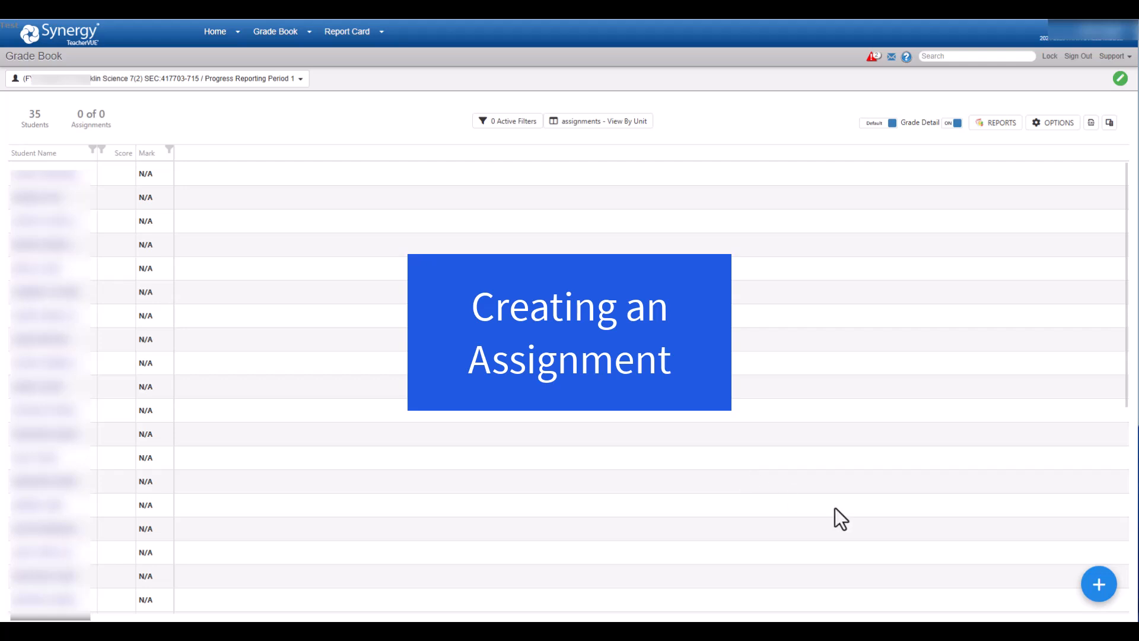
- Create a new assignment titled "New English Assignment" with the due date 11/5/2024
{"action": "left_click", "coordinate": [1098, 584]}
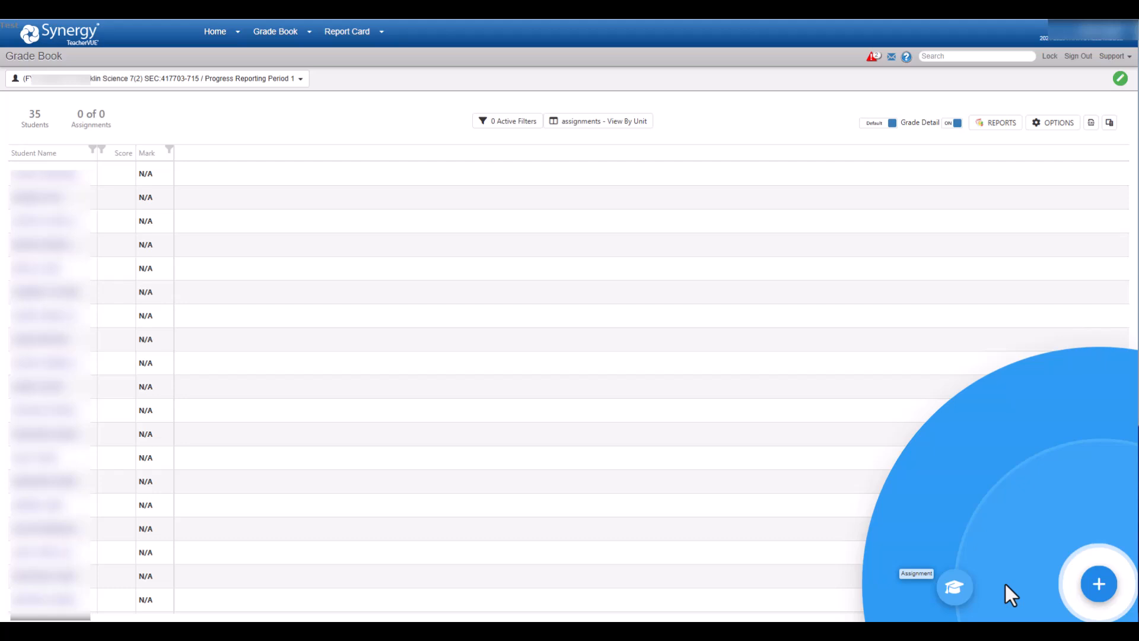
{"action": "left_click", "coordinate": [949, 586]}
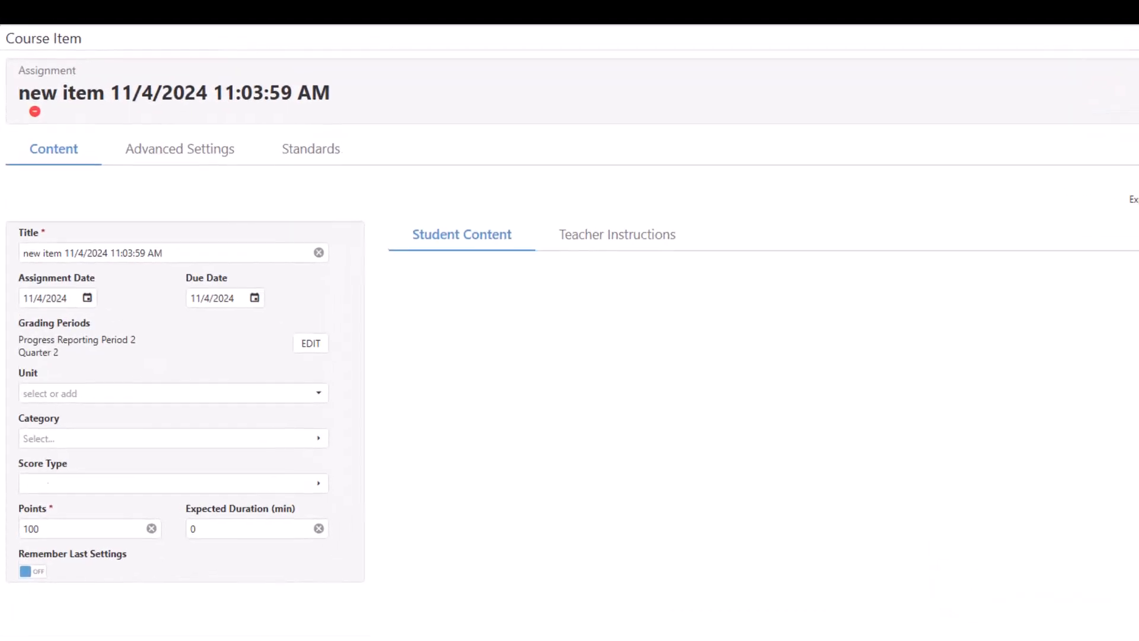
{"action": "left_click", "coordinate": [250, 256]}
{"action": "type", "text": "N"}
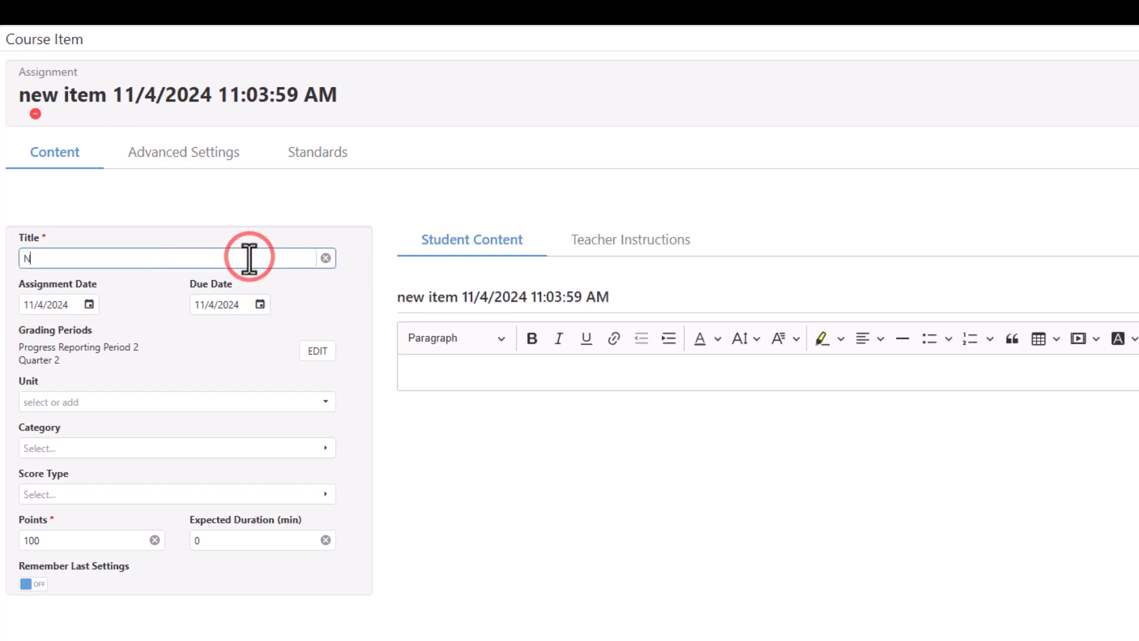
{"action": "type", "text": "ew English Assignment"}
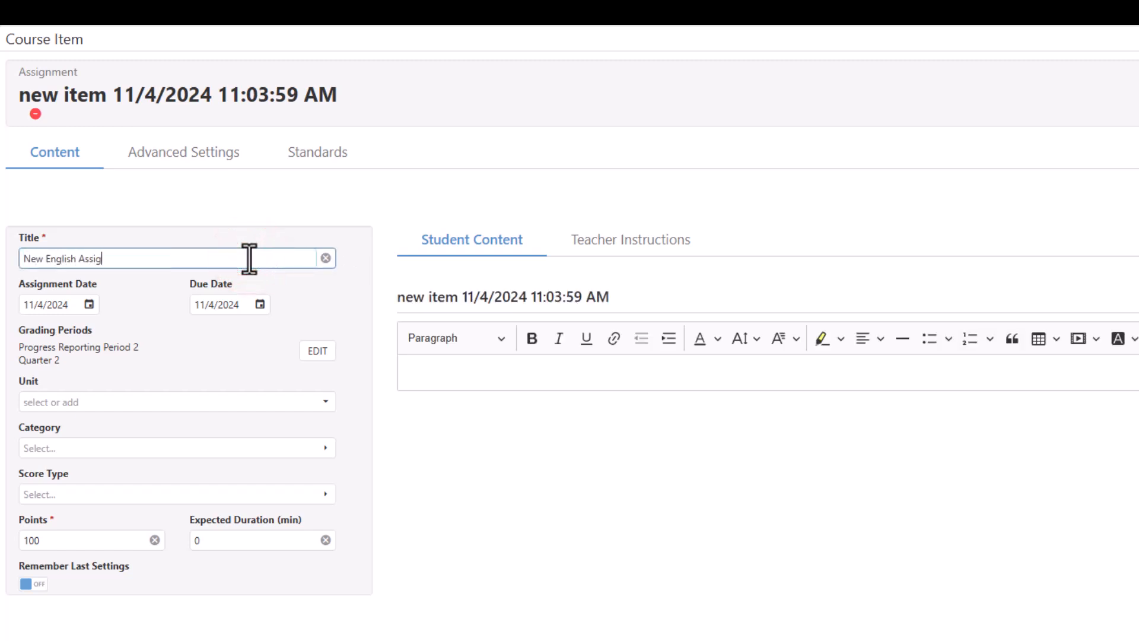
{"action": "left_click", "coordinate": [259, 304]}
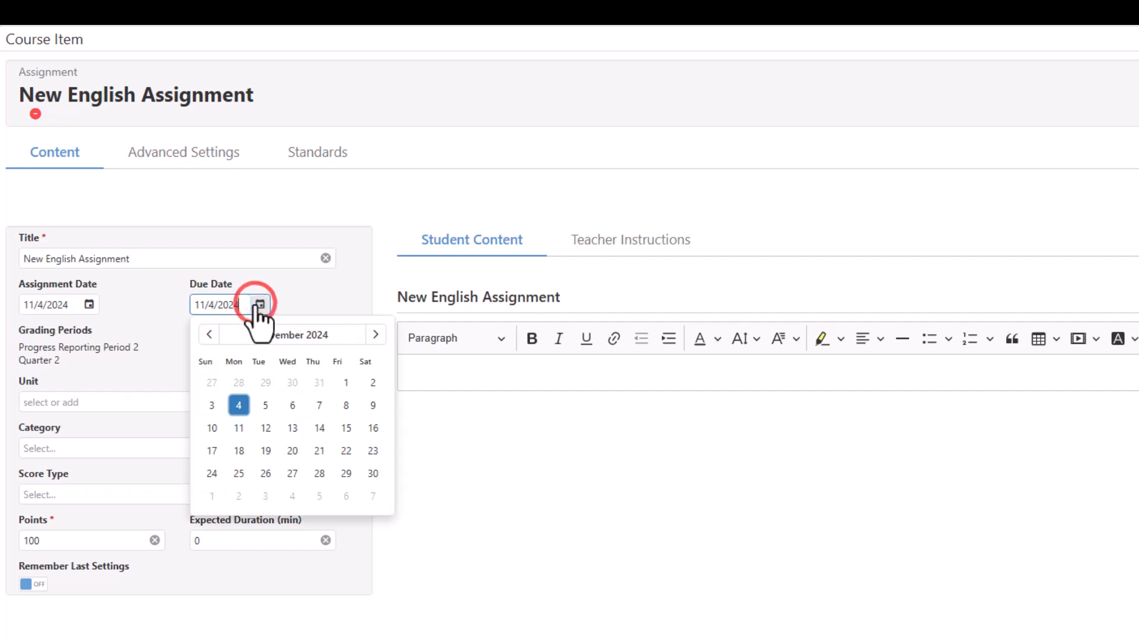
{"action": "left_click", "coordinate": [266, 405]}
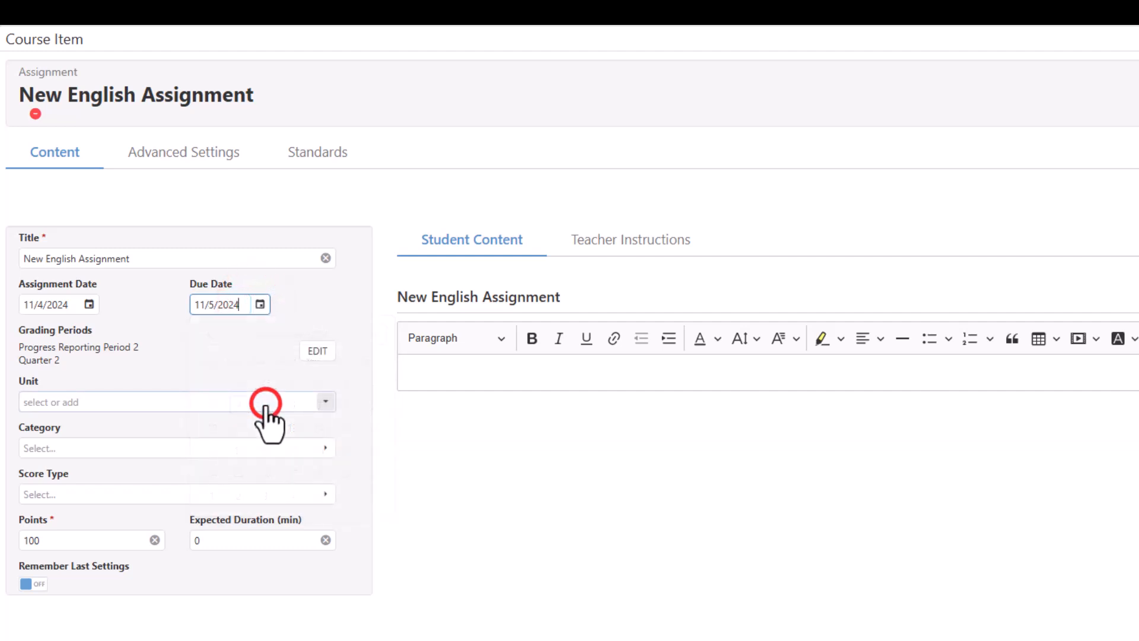
- Set the assignment's category to CLASS WORK, its score type to Raw Score and its points to 10
{"action": "left_click", "coordinate": [185, 448]}
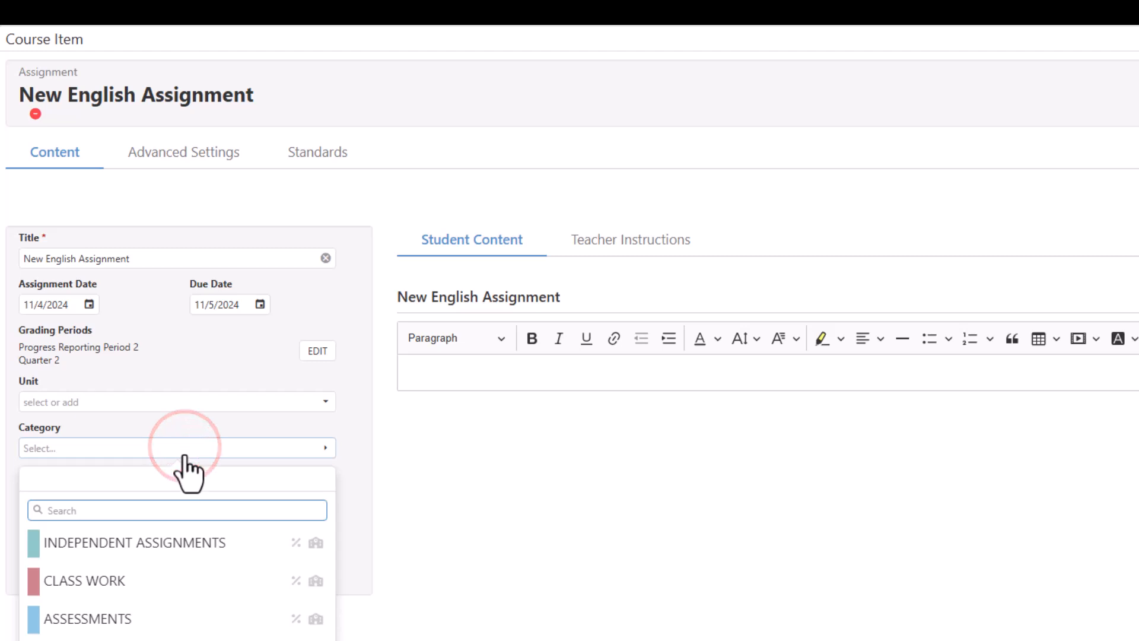
{"action": "left_click", "coordinate": [180, 581]}
{"action": "left_click", "coordinate": [156, 493]}
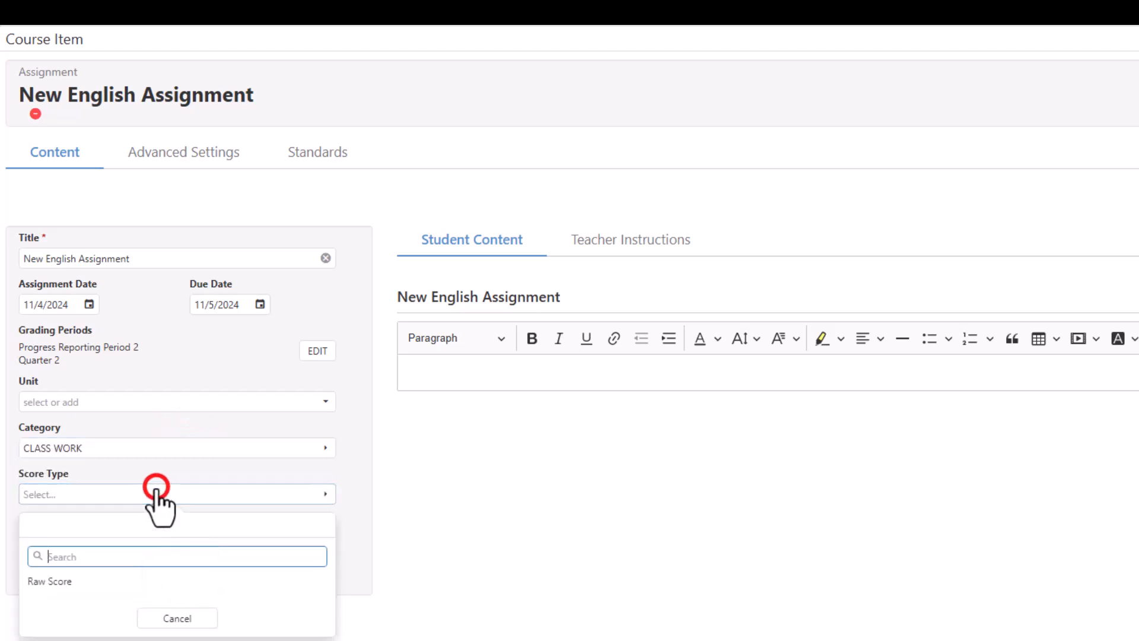
{"action": "left_click", "coordinate": [109, 581]}
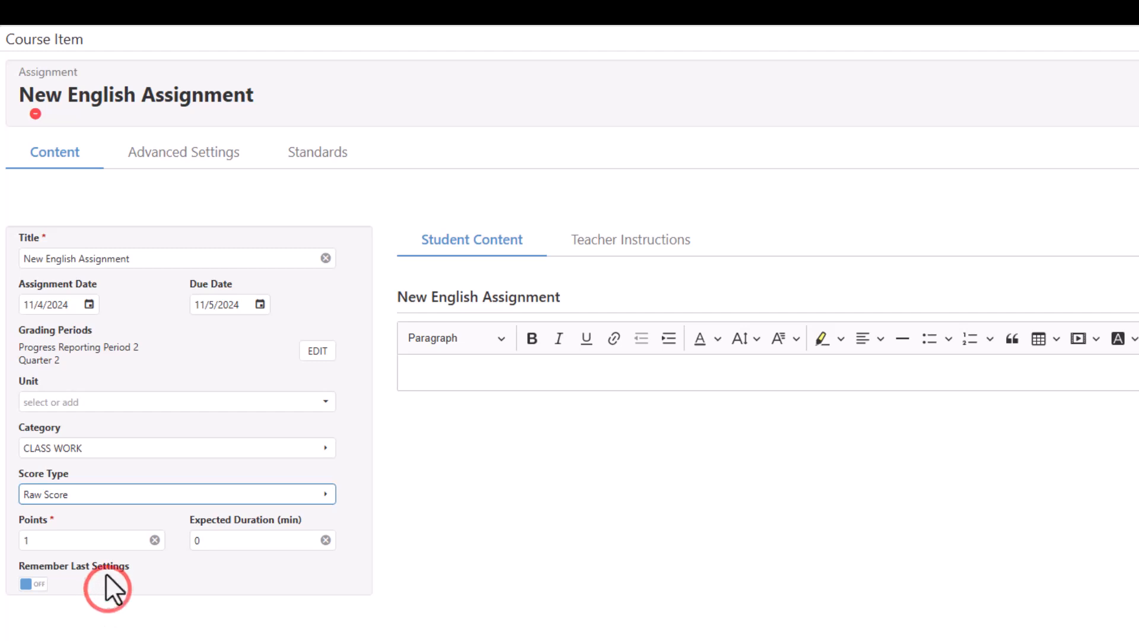
{"action": "left_click", "coordinate": [80, 539]}
{"action": "type", "text": "10"}
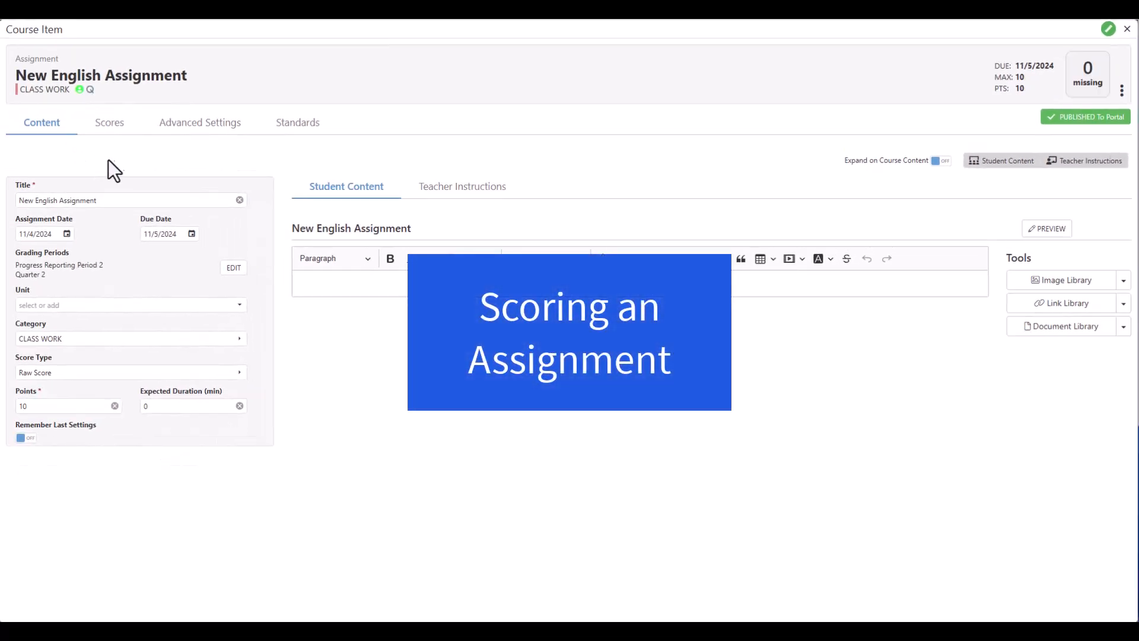
- Enter assignment scores of 10 for the first student and 9 for the second
{"action": "left_click", "coordinate": [106, 123]}
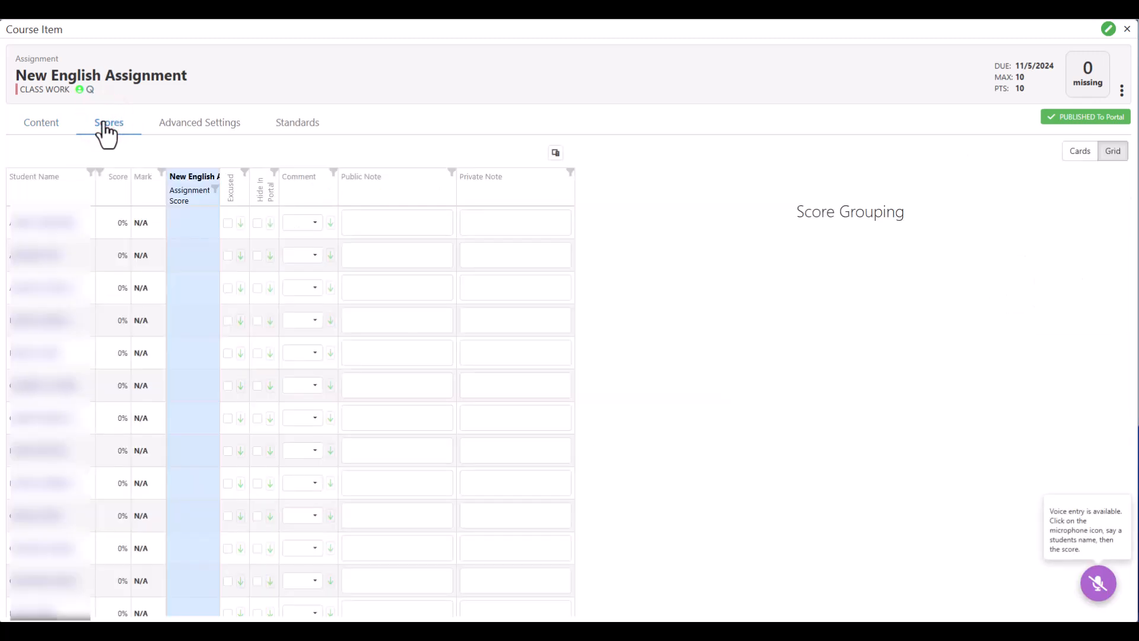
{"action": "left_click", "coordinate": [188, 226]}
{"action": "type", "text": "10"}
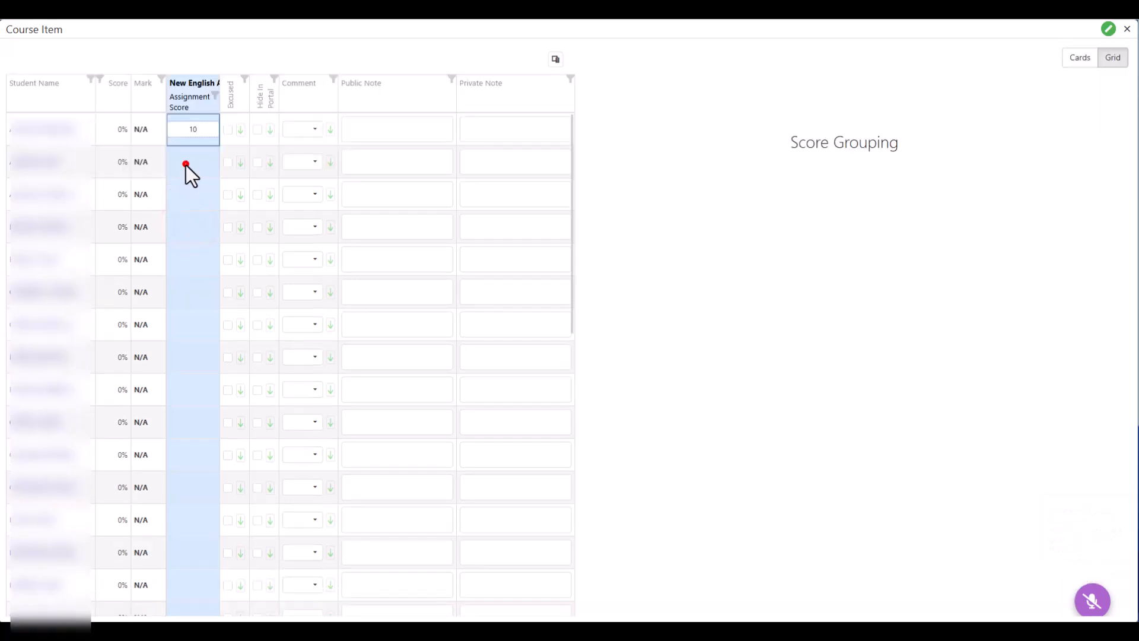
{"action": "left_click", "coordinate": [186, 165]}
{"action": "type", "text": "9"}
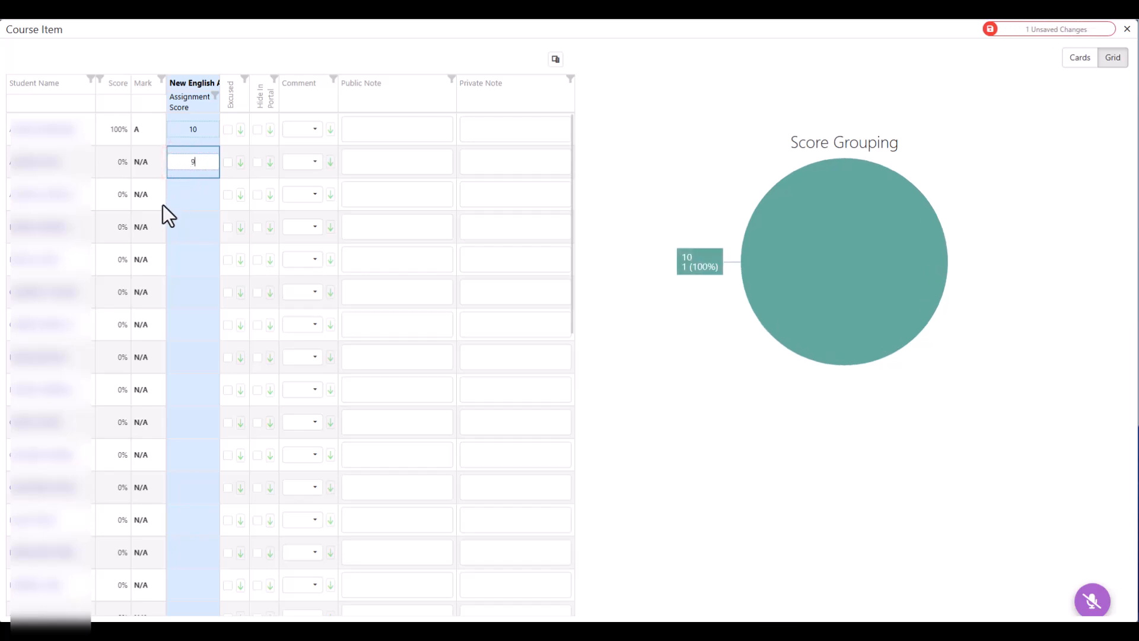
{"action": "left_click", "coordinate": [194, 195]}
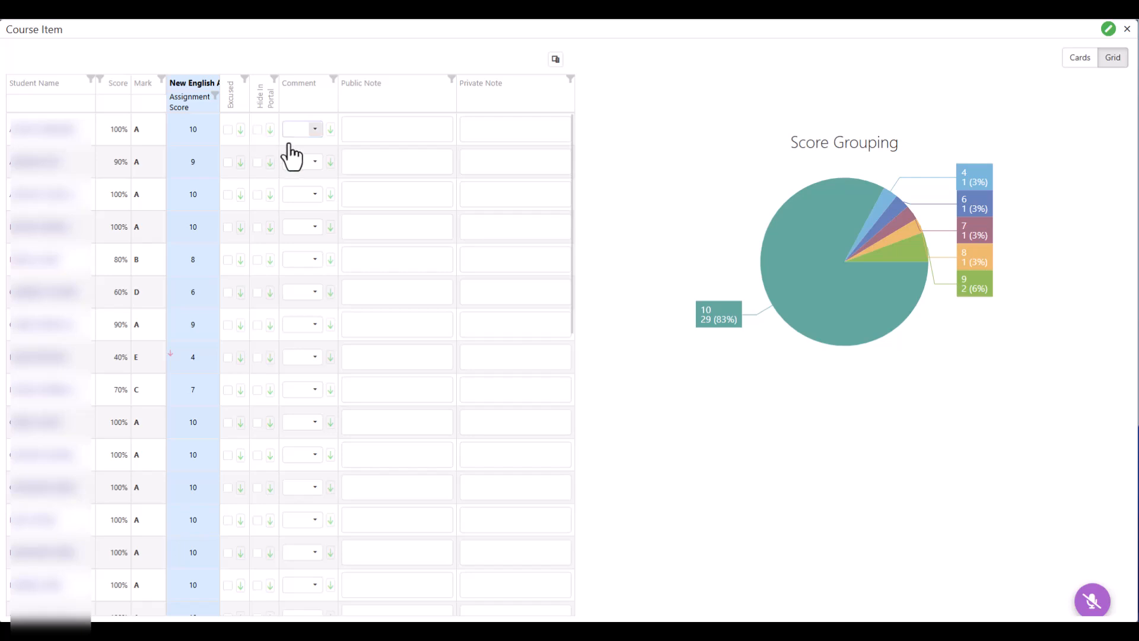
- Add the public note "Public note" and the private note "Private note" to the first student's score
{"action": "left_click", "coordinate": [309, 131]}
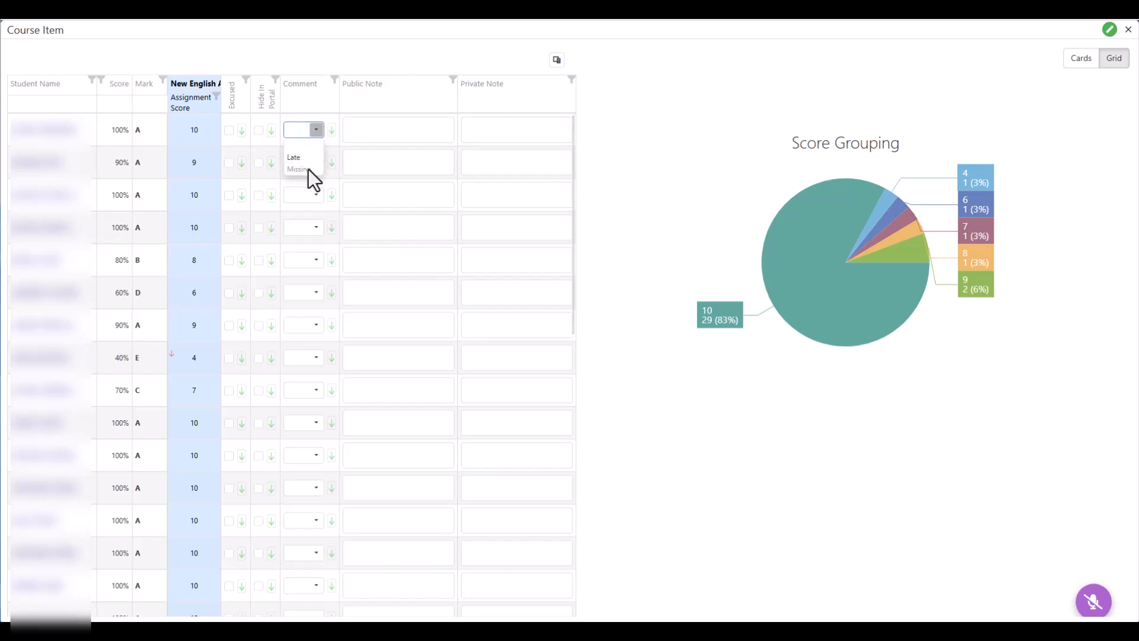
{"action": "left_click", "coordinate": [331, 142]}
{"action": "left_click", "coordinate": [371, 135]}
{"action": "type", "text": "Public Note"}
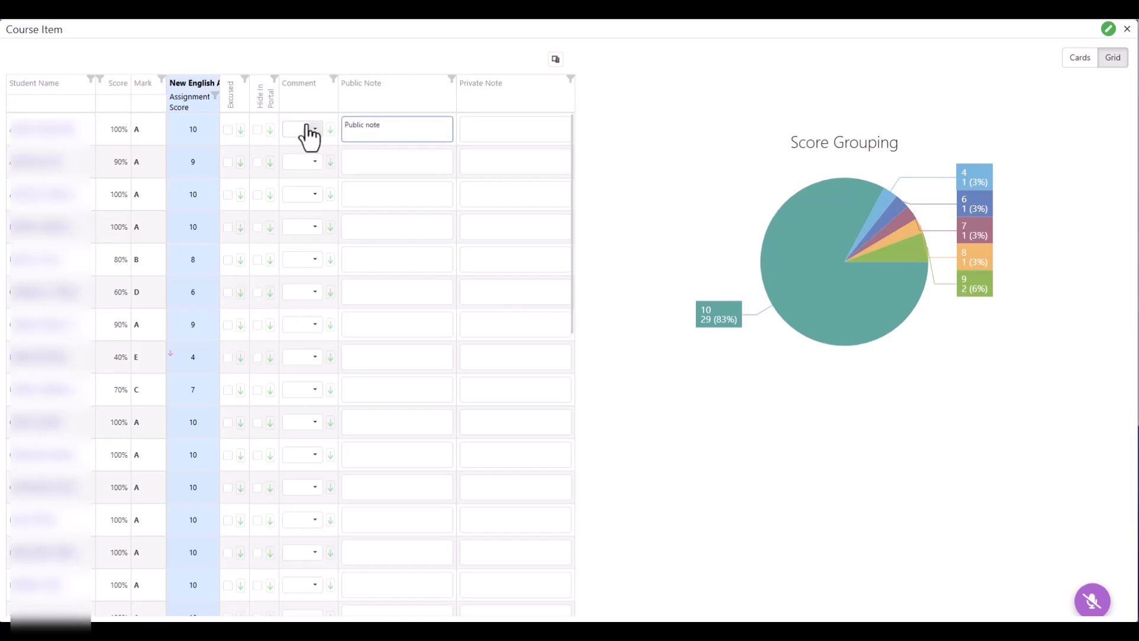
{"action": "left_click", "coordinate": [472, 129]}
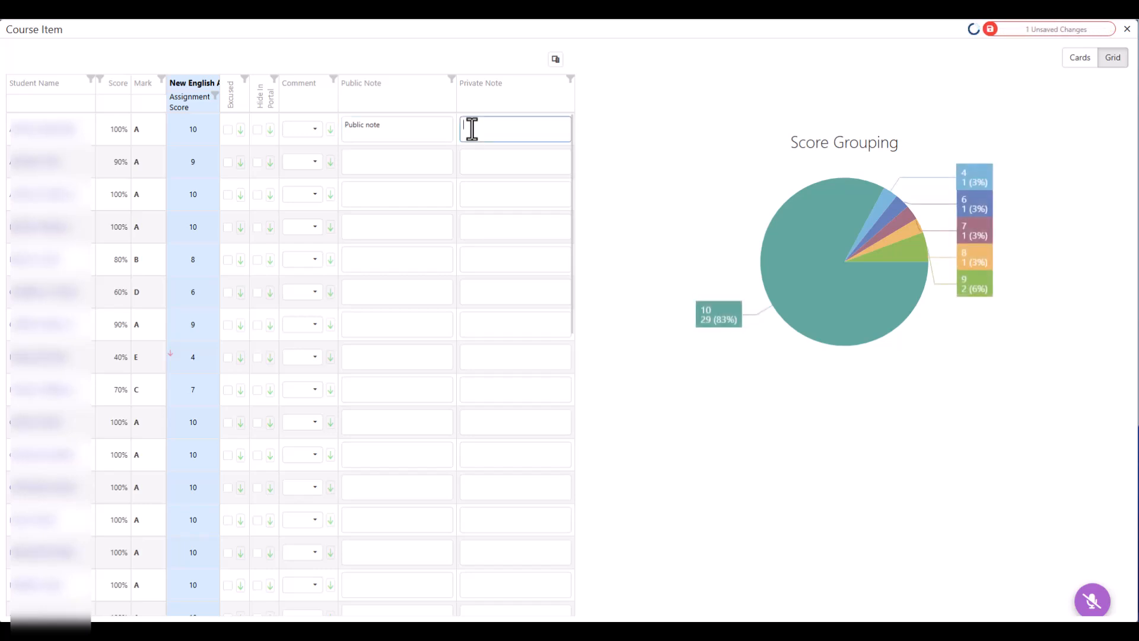
{"action": "type", "text": "Private not"}
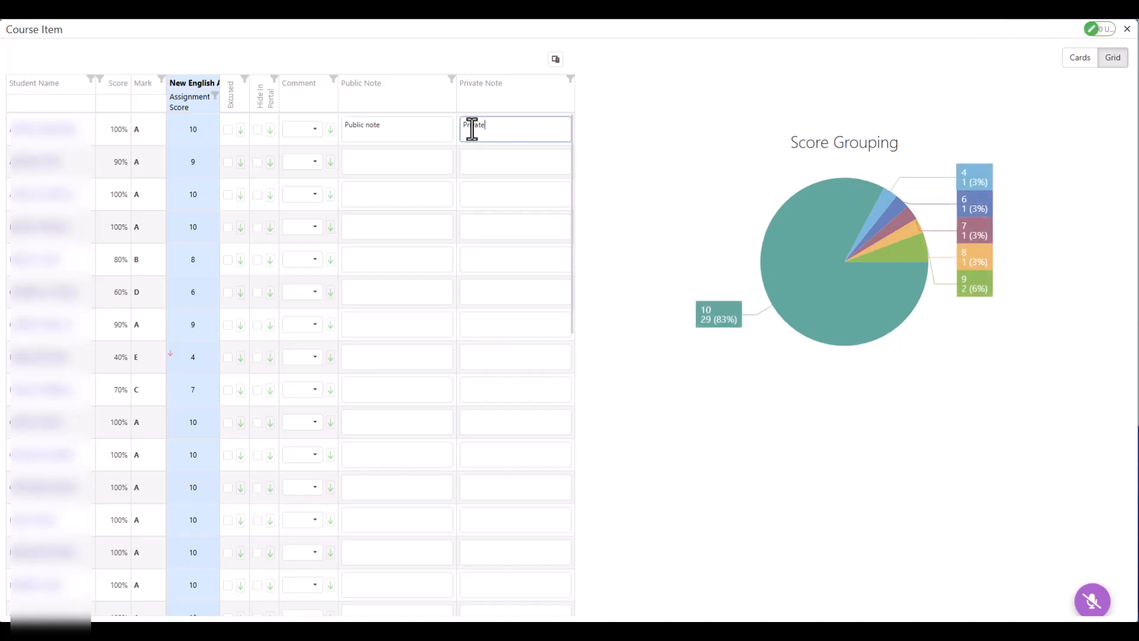
{"action": "type", "text": "e"}
{"action": "left_click", "coordinate": [630, 146]}
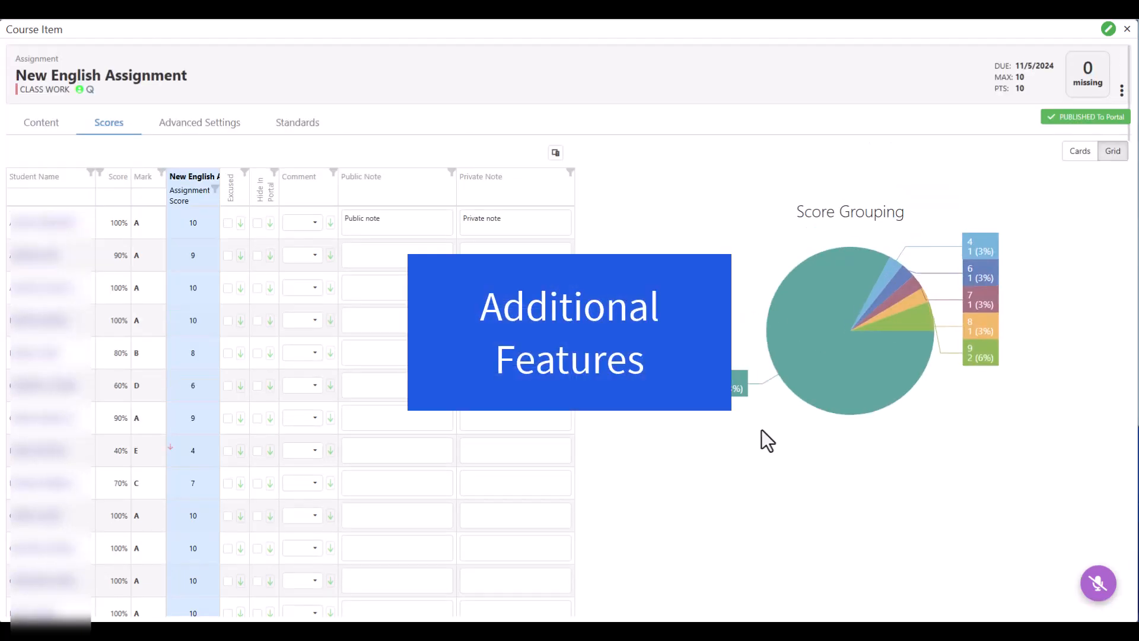
- Enable Add To All Courses in the assignment's advanced settings and close the assignment to return to the grade book
{"action": "left_click", "coordinate": [181, 126]}
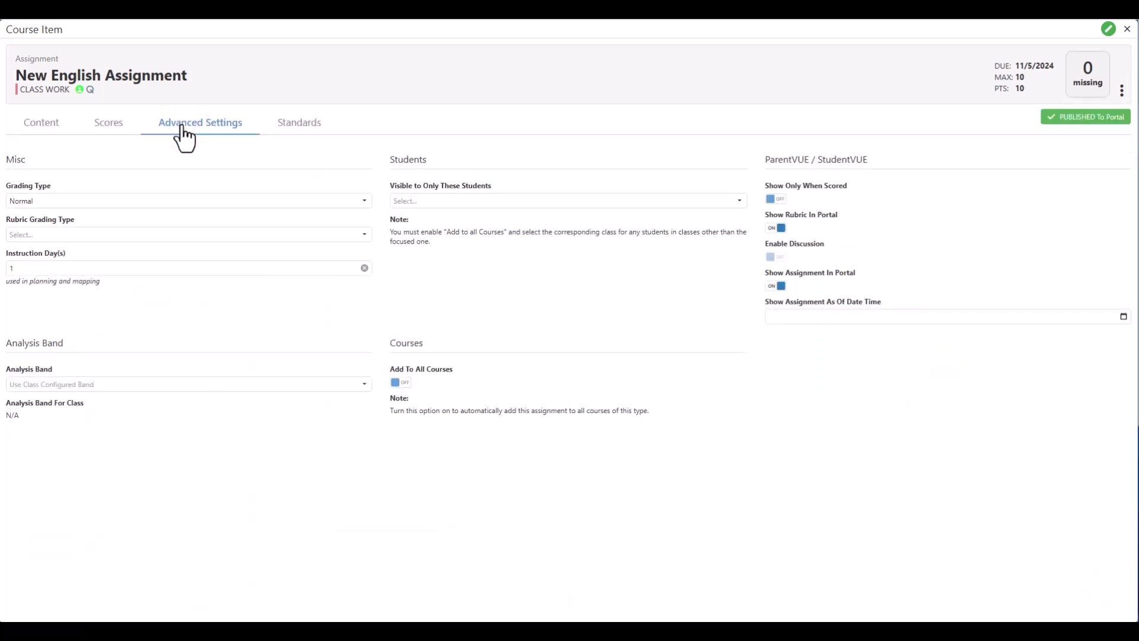
{"action": "left_click", "coordinate": [396, 382]}
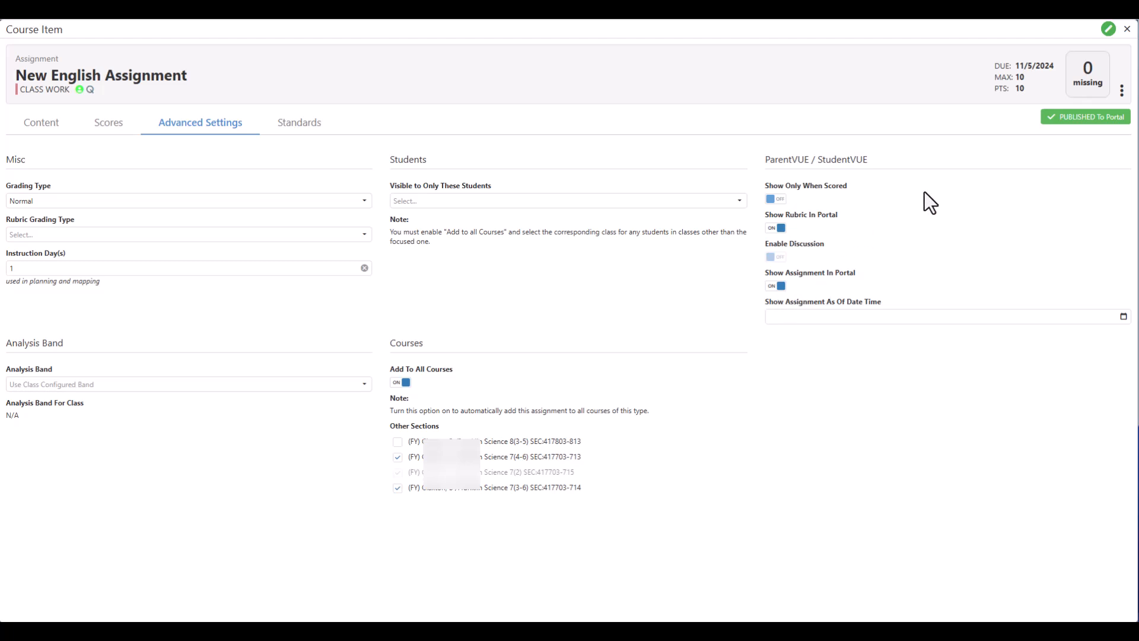
{"action": "left_click", "coordinate": [1121, 90]}
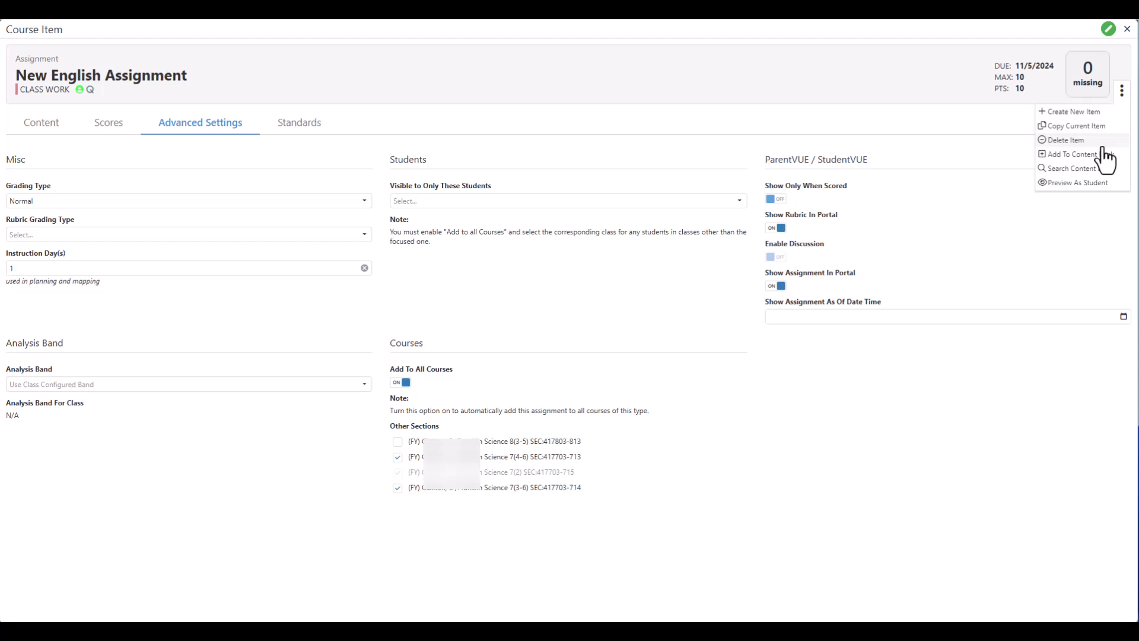
{"action": "left_click", "coordinate": [1122, 64]}
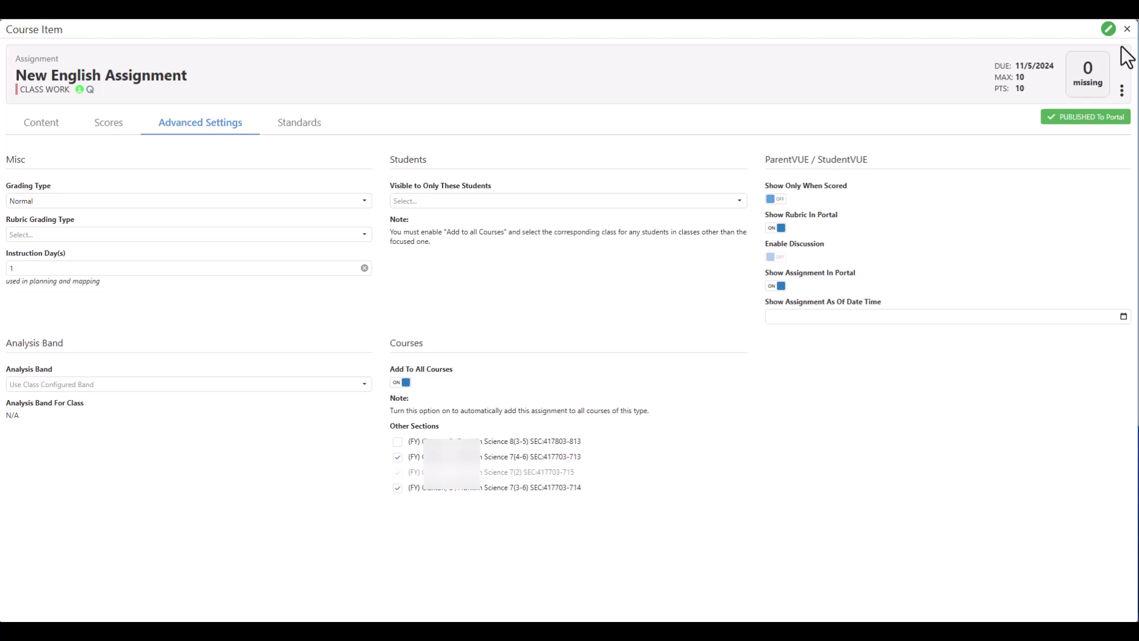
{"action": "left_click", "coordinate": [1127, 29]}
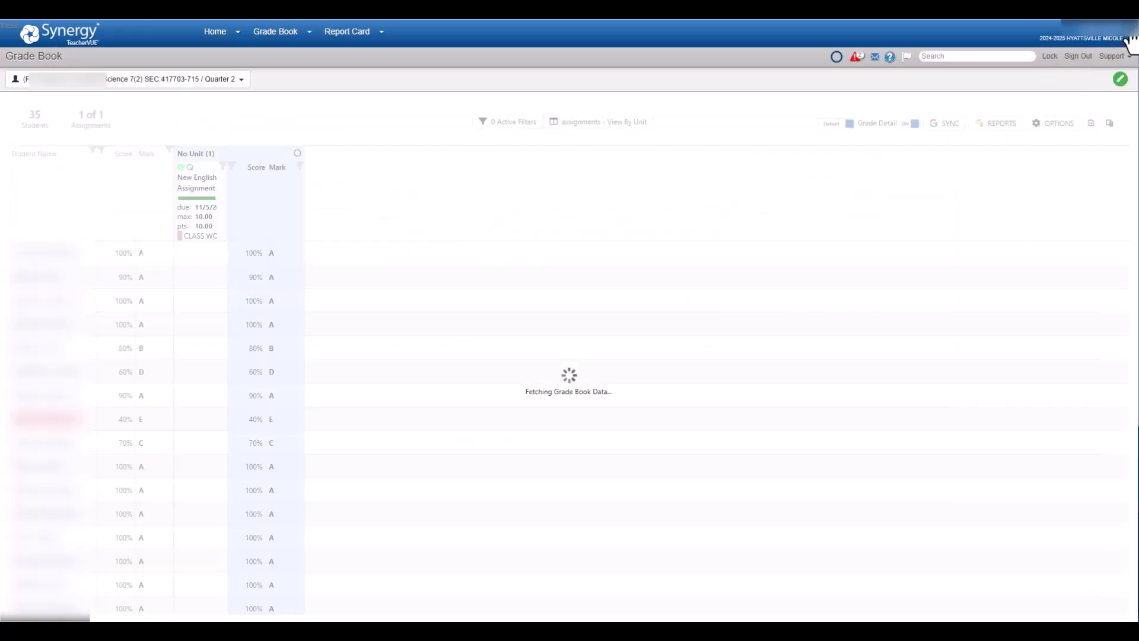